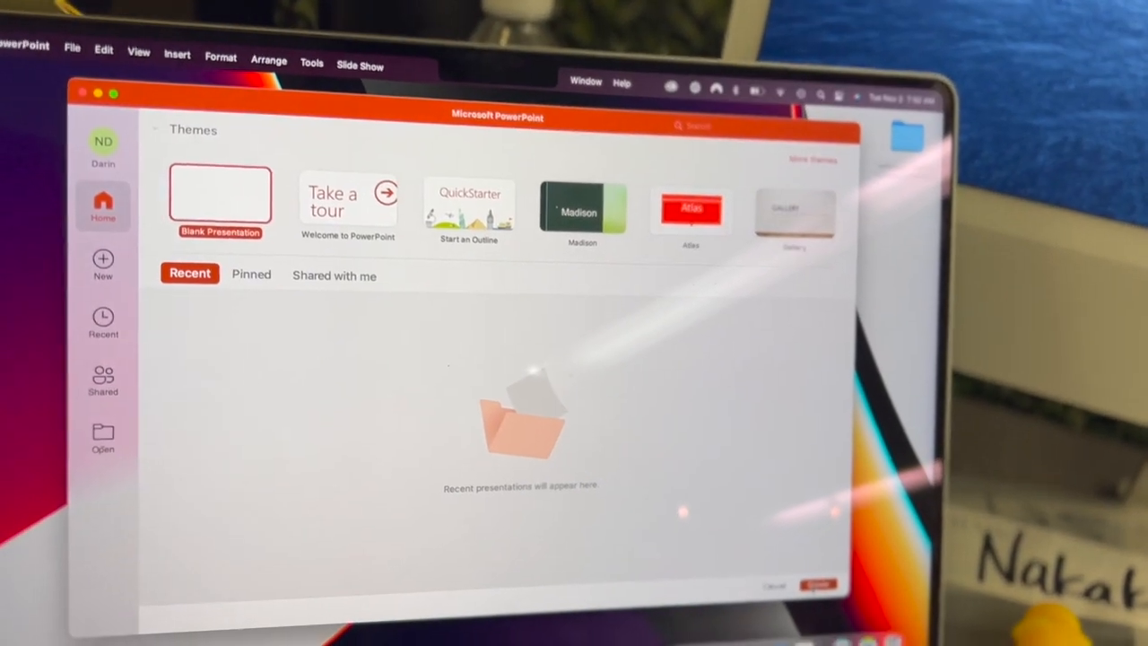
Step: Create a new blank presentation and dismiss the collaboration tip
{"action": "key", "text": "Return"}
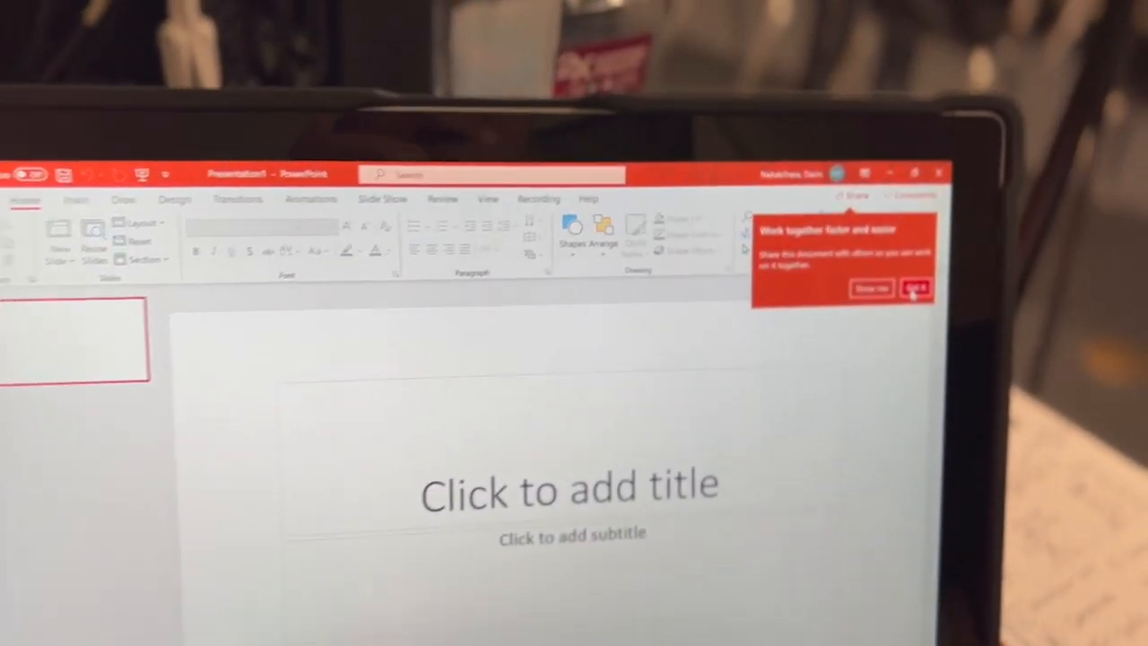
{"action": "left_click", "coordinate": [969, 220]}
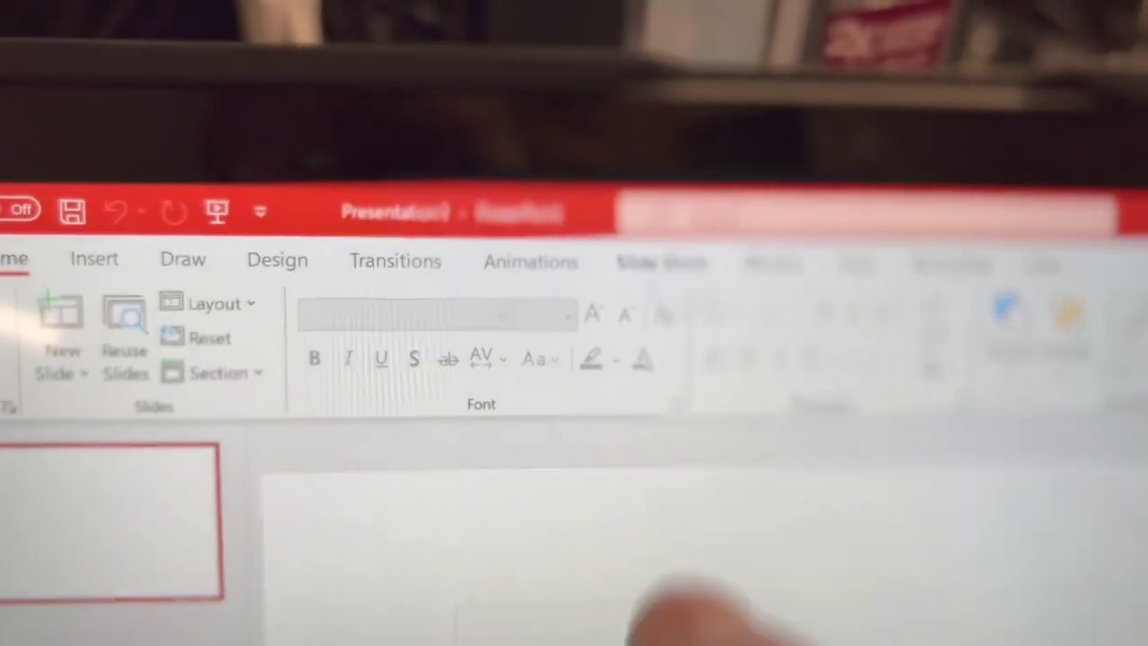
Step: Enable Always Use Subtitles under Slide Show and bring up the Subtitle Settings choices
{"action": "left_click", "coordinate": [619, 262]}
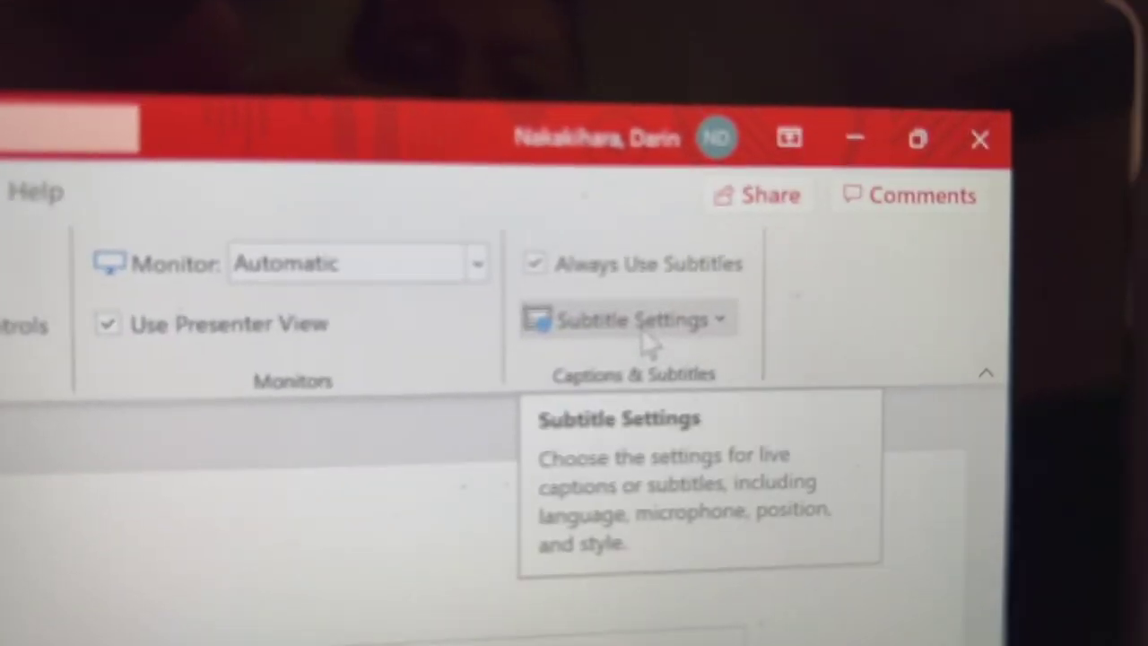
{"action": "left_click", "coordinate": [735, 279]}
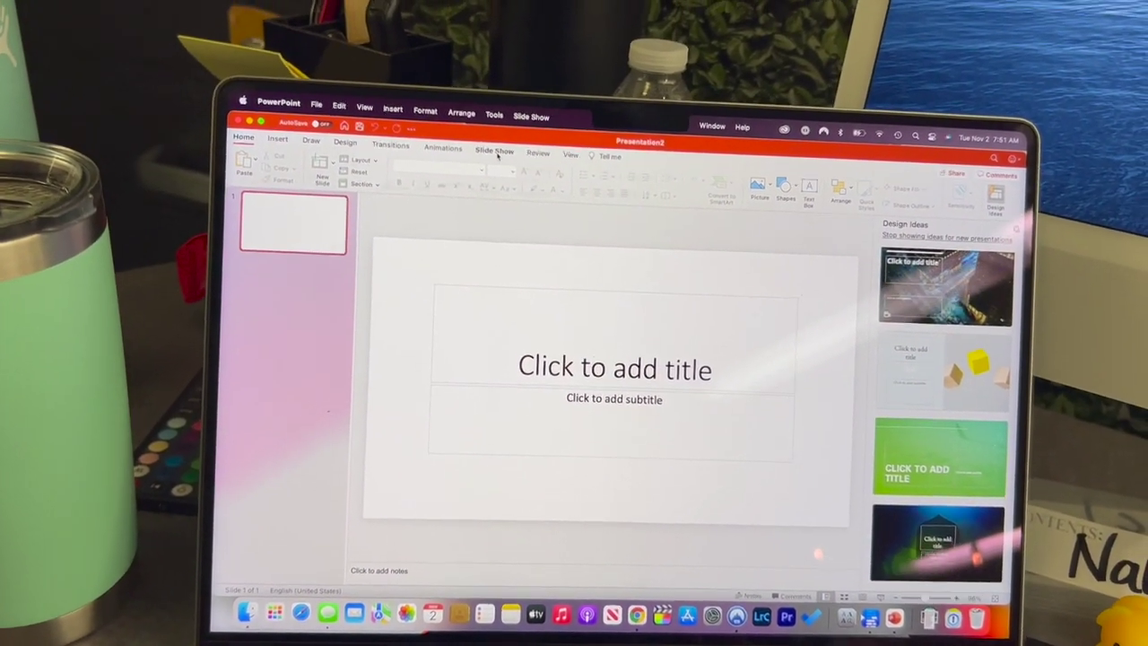
Step: Show the Slide Show ribbon options on the Mac
{"action": "left_click", "coordinate": [500, 126]}
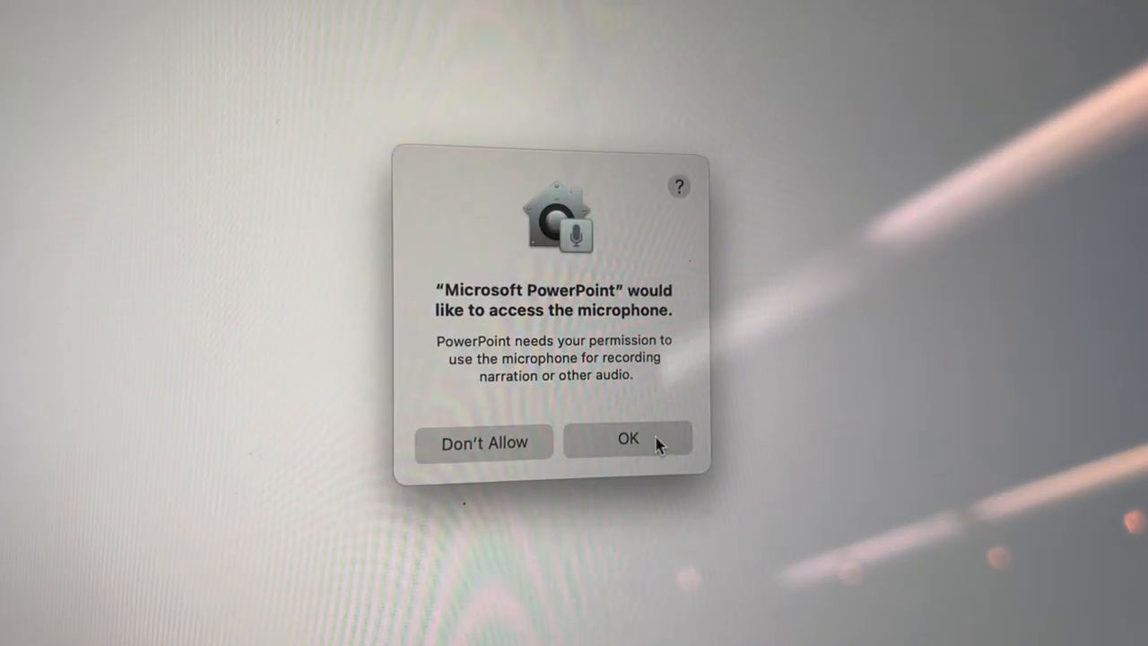
Step: Allow PowerPoint microphone access so live subtitles can run on the Mac
{"action": "left_click", "coordinate": [677, 480]}
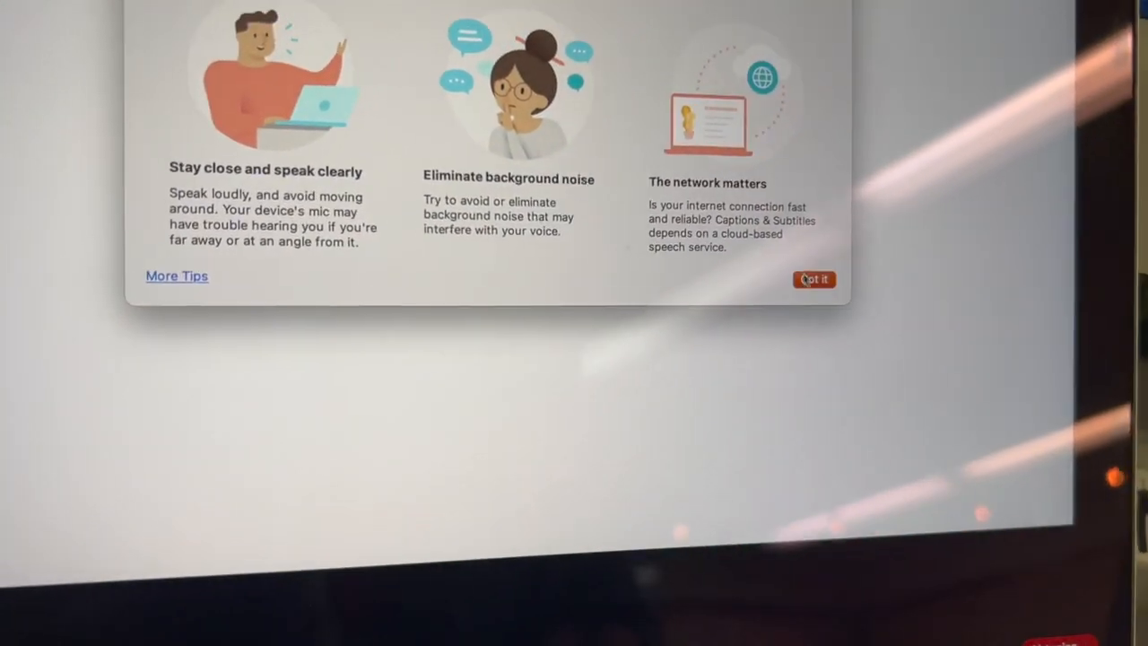